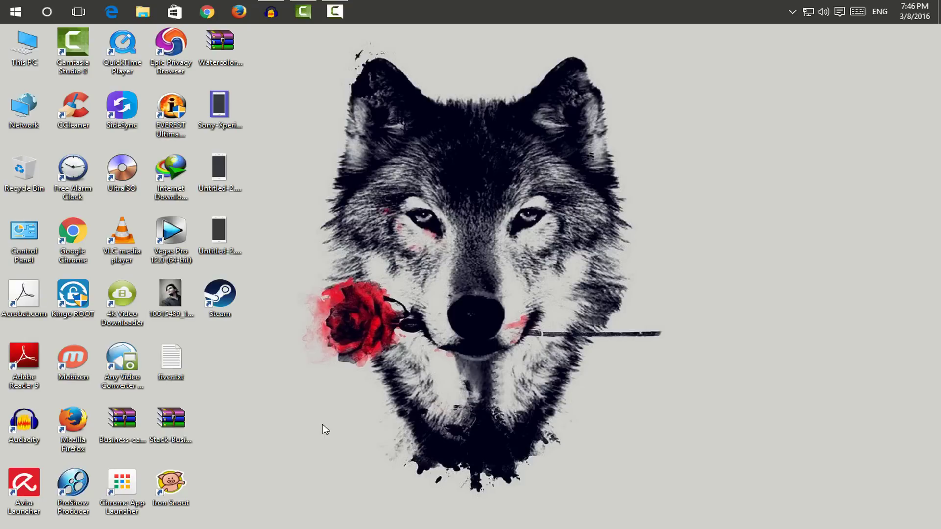
left_click(335, 12)
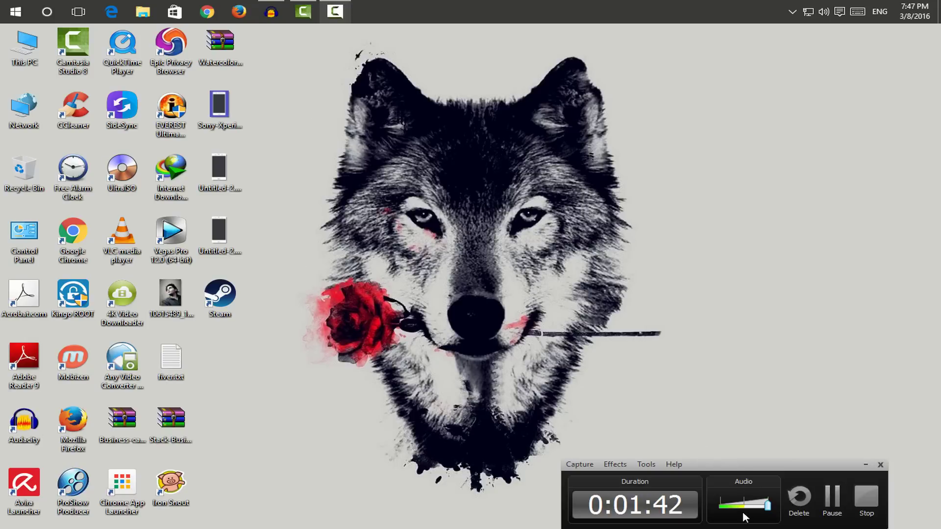
left_click(774, 409)
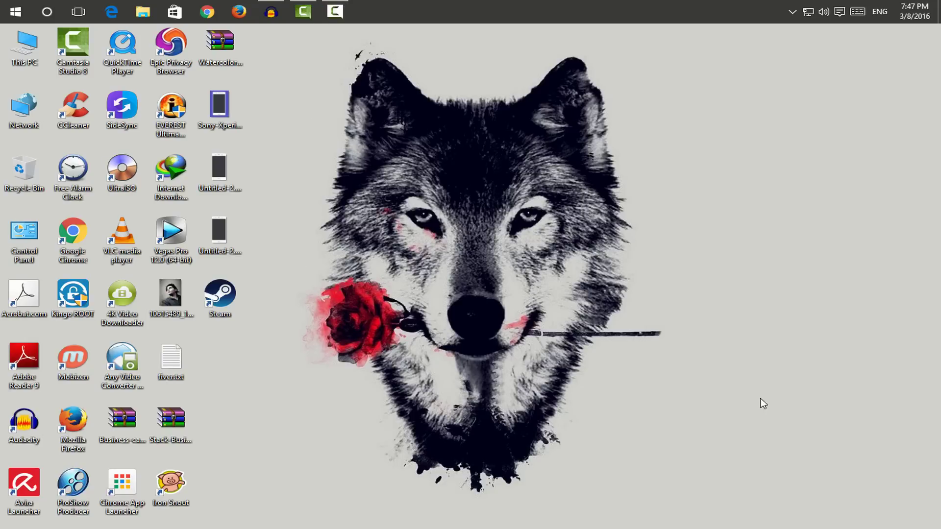
Switch to Audacity, record a spoken clip about 9 seconds long, and play it back from just before the speech
left_click(271, 11)
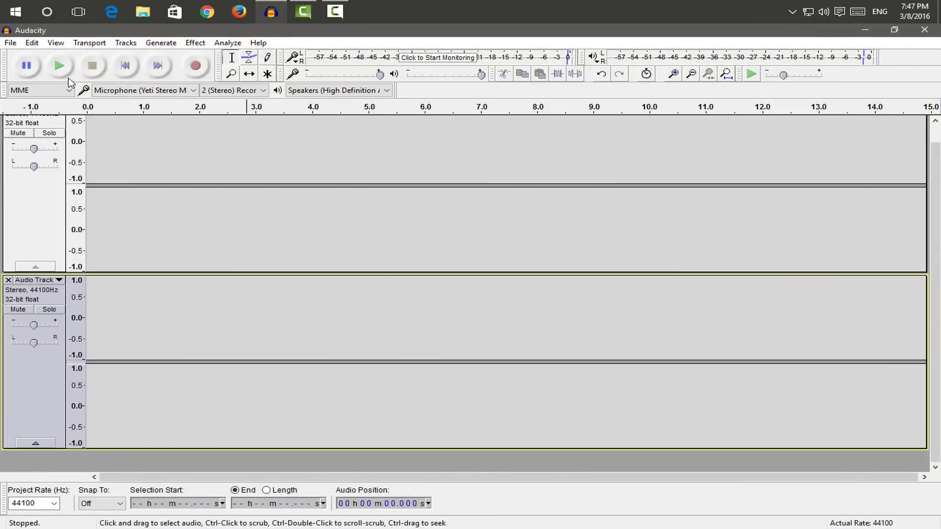
left_click(196, 69)
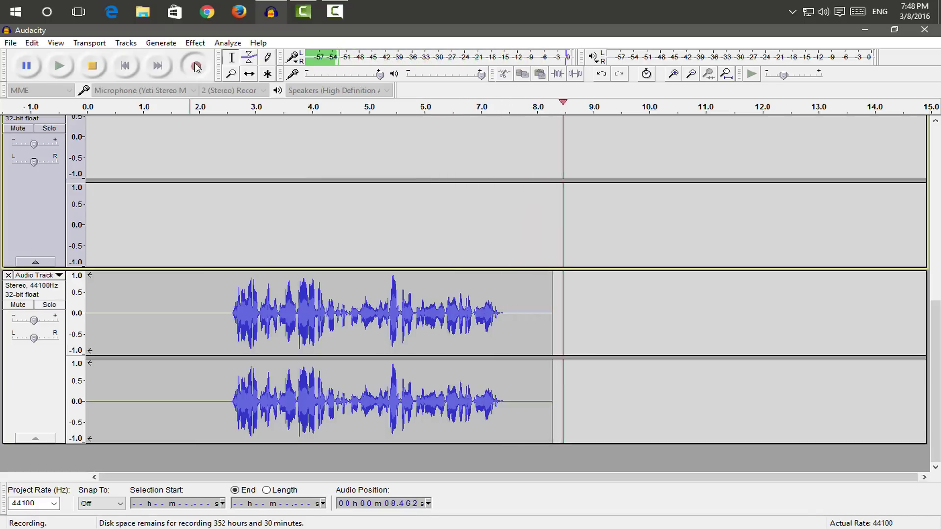
left_click(101, 64)
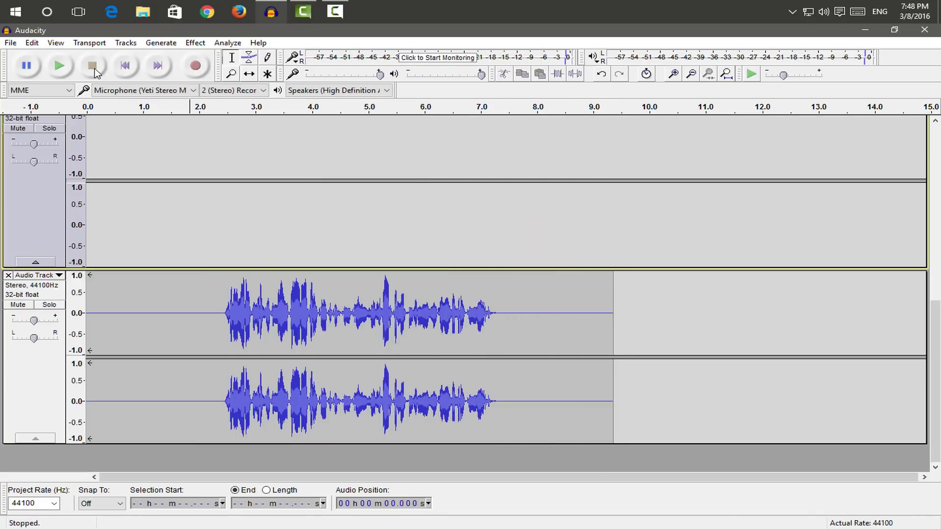
left_click(213, 105)
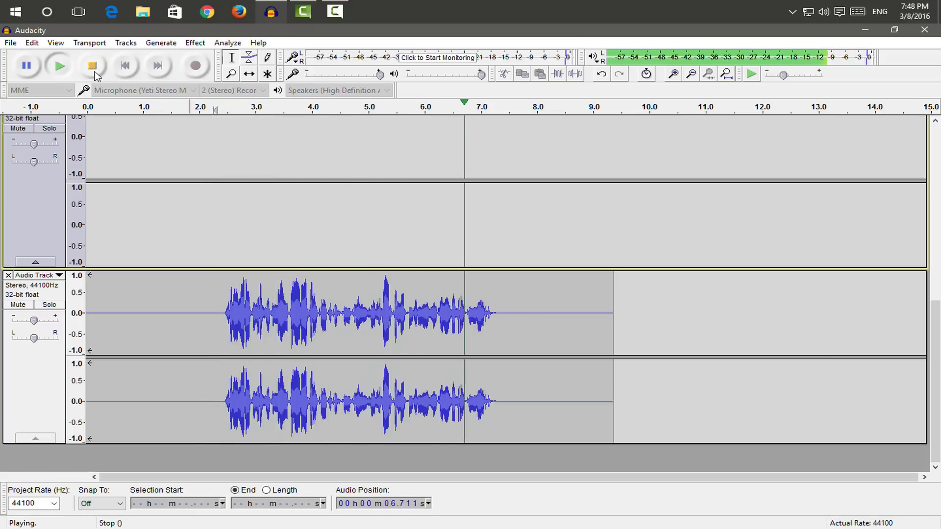
left_click(96, 73)
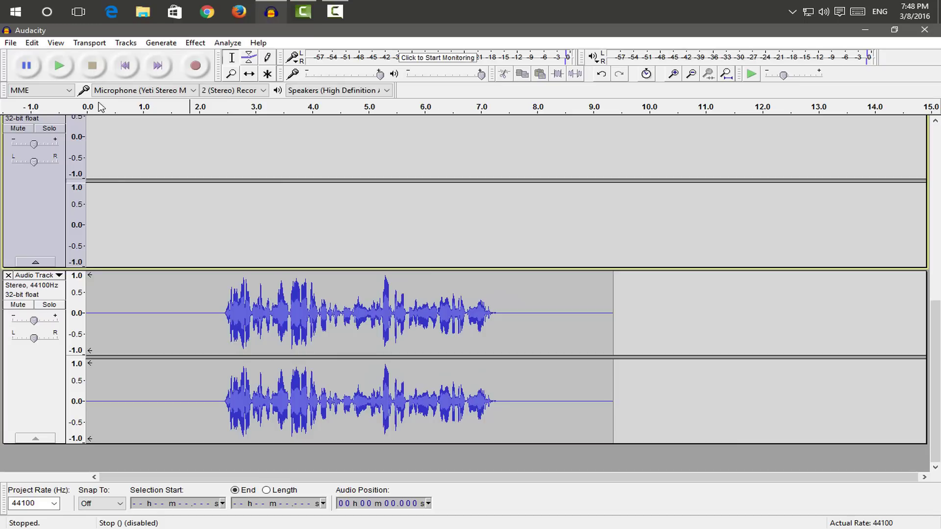
Select and listen to the silent opening, about 2.4 seconds before the speech, and capture it as the noise profile for Noise Reduction
left_click_drag(220, 304, 87, 299)
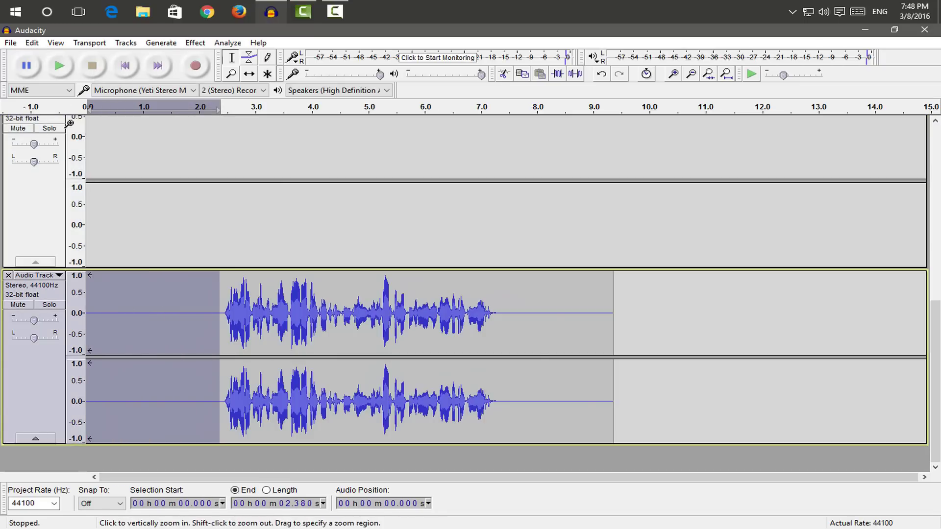
left_click(58, 65)
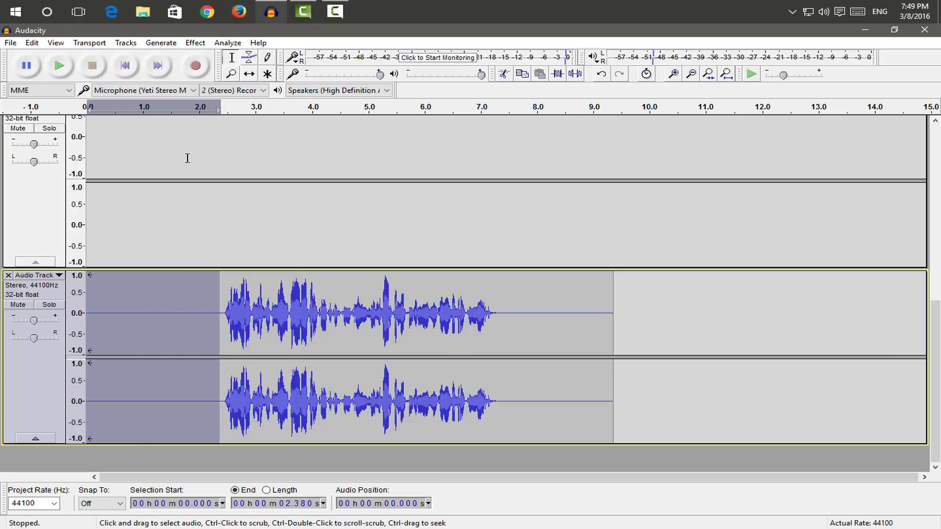
left_click(195, 44)
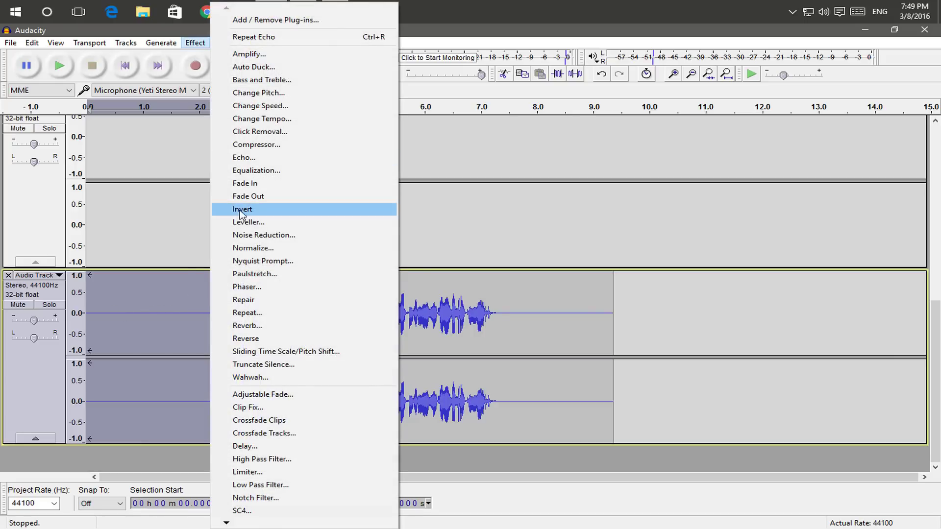
left_click(263, 235)
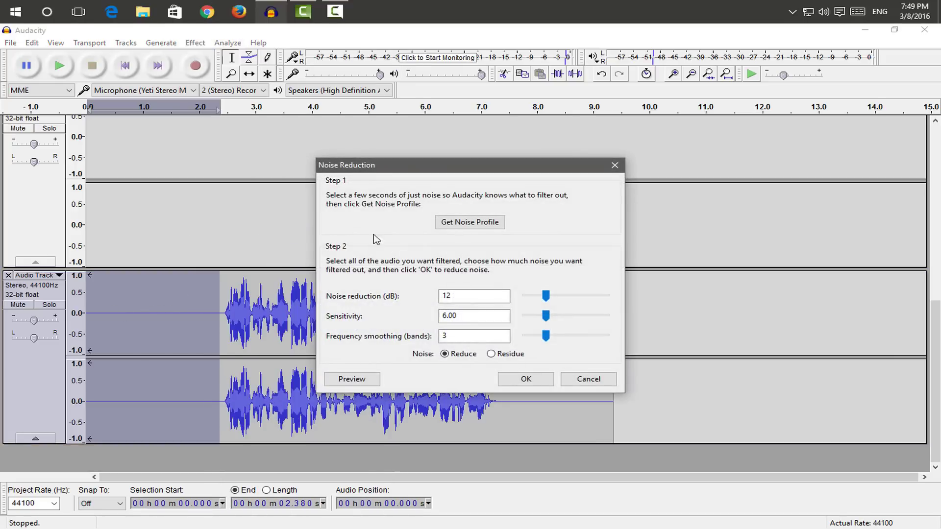
left_click(483, 224)
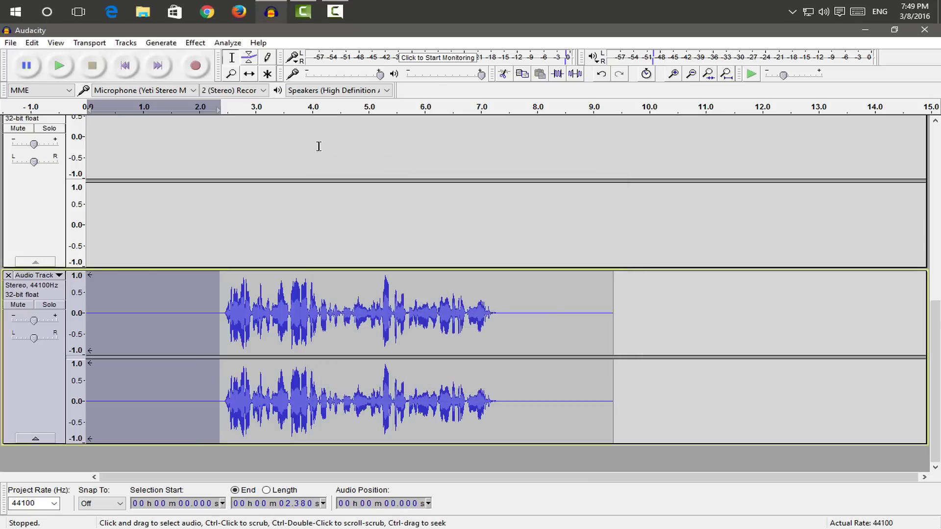
Apply Noise Reduction to the whole recorded clip with 12 dB reduction, sensitivity 6.00 and frequency smoothing of 3 bands
double_click(284, 337)
left_click(195, 43)
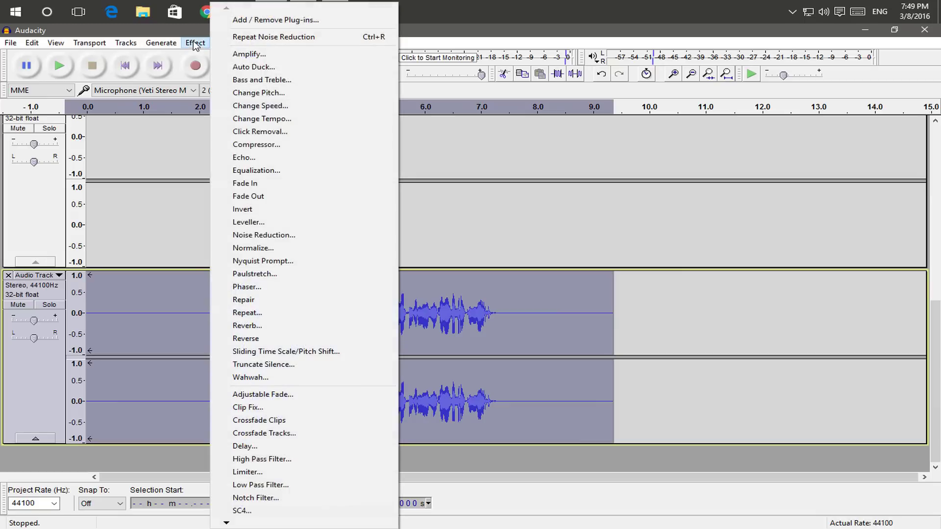
left_click(273, 236)
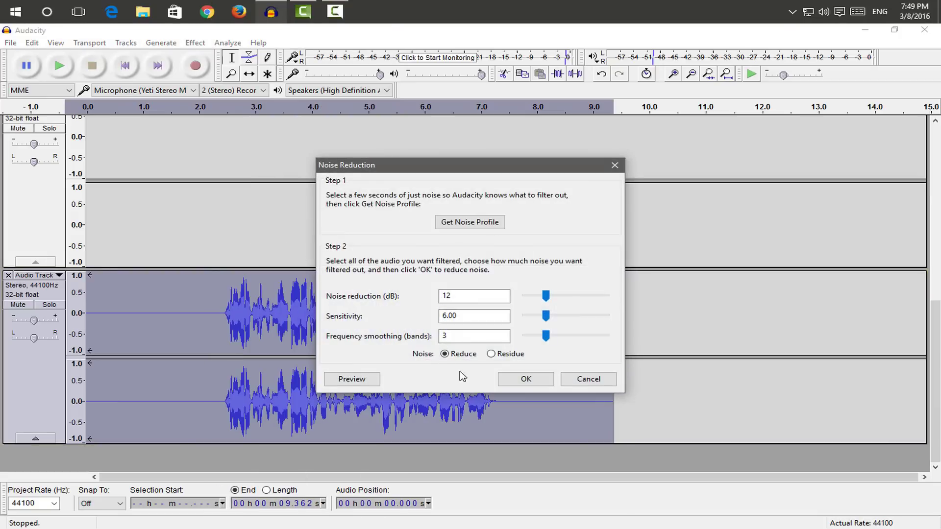
left_click(510, 378)
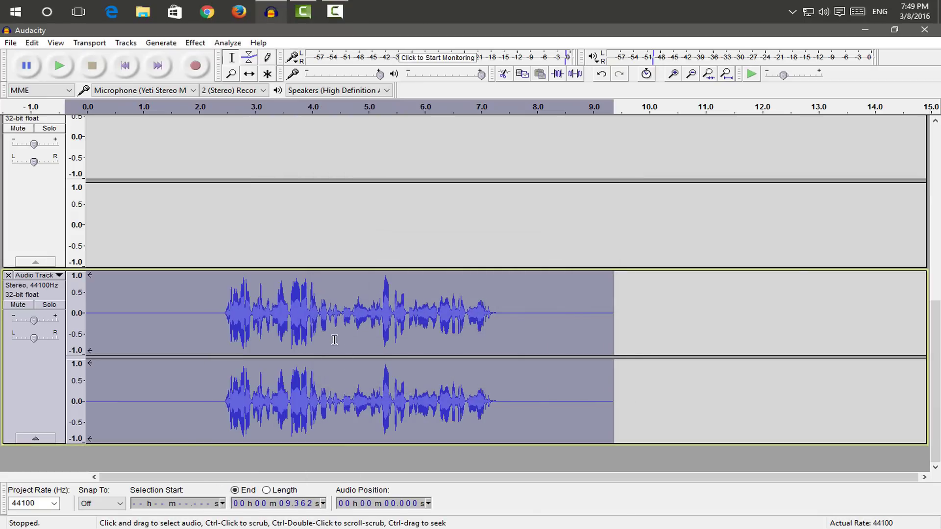
Listen to the clip's silent opening of about 2.3 seconds and the speech to check the noise reduction
left_click_drag(214, 309, 84, 308)
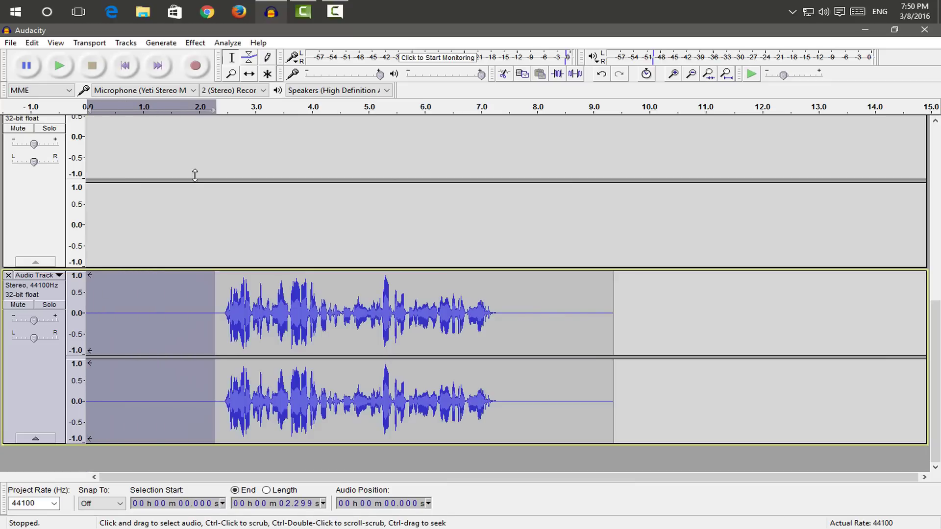
left_click(59, 66)
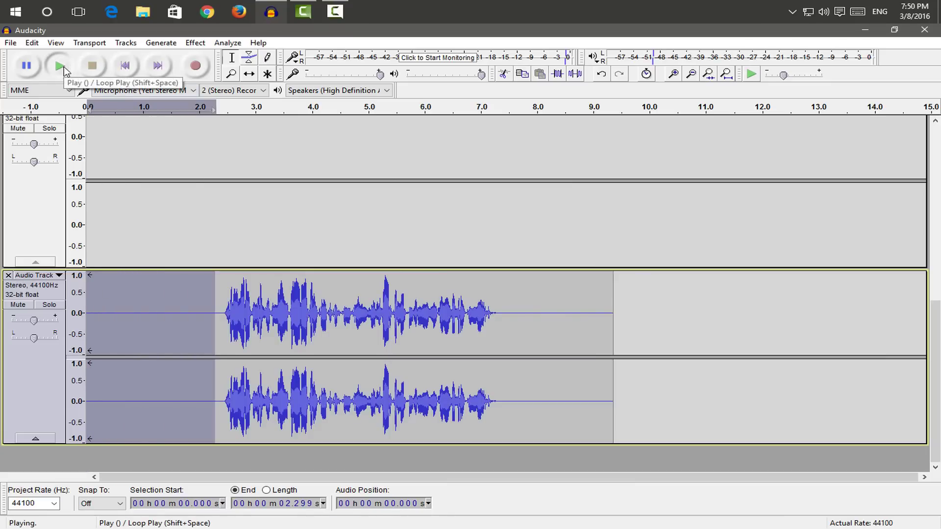
left_click(220, 111)
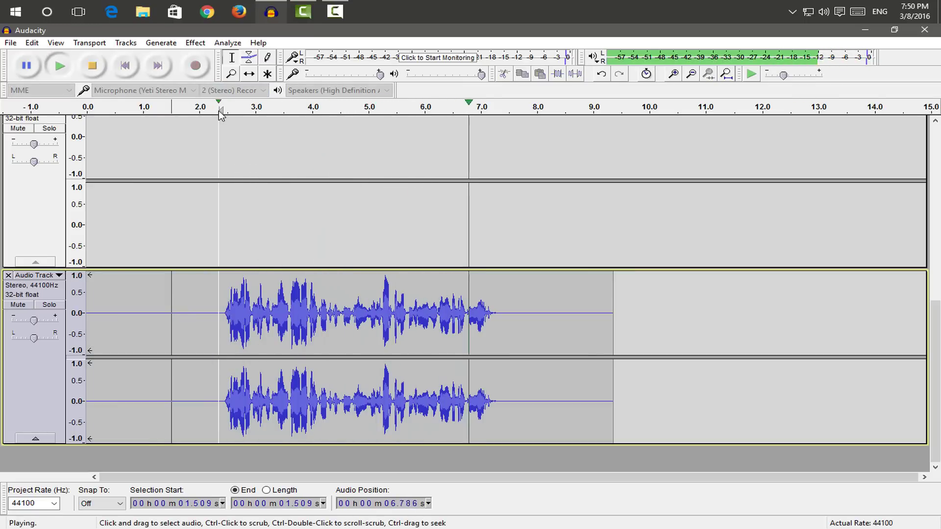
left_click(93, 66)
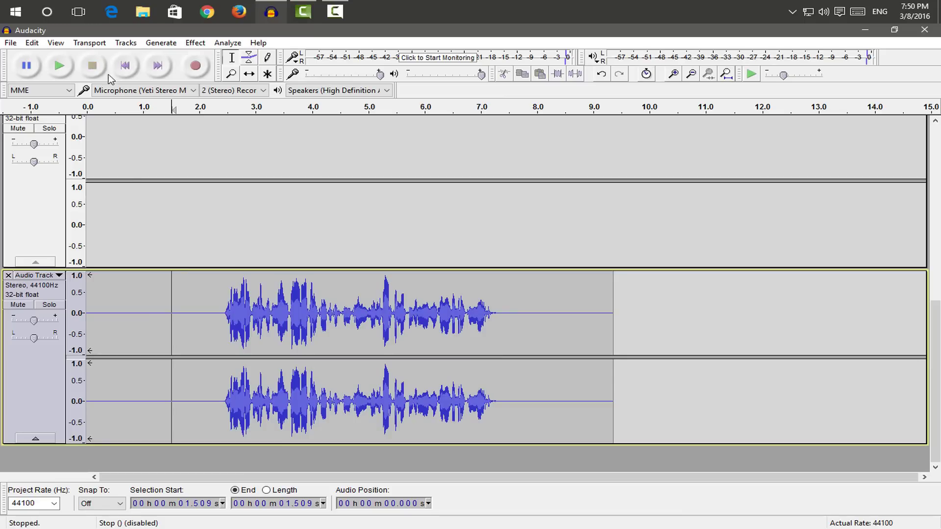
Preview and apply Bass and Treble to the whole clip with bass 3.9 dB, treble 4.9 dB and level -1.0 dB
double_click(219, 310)
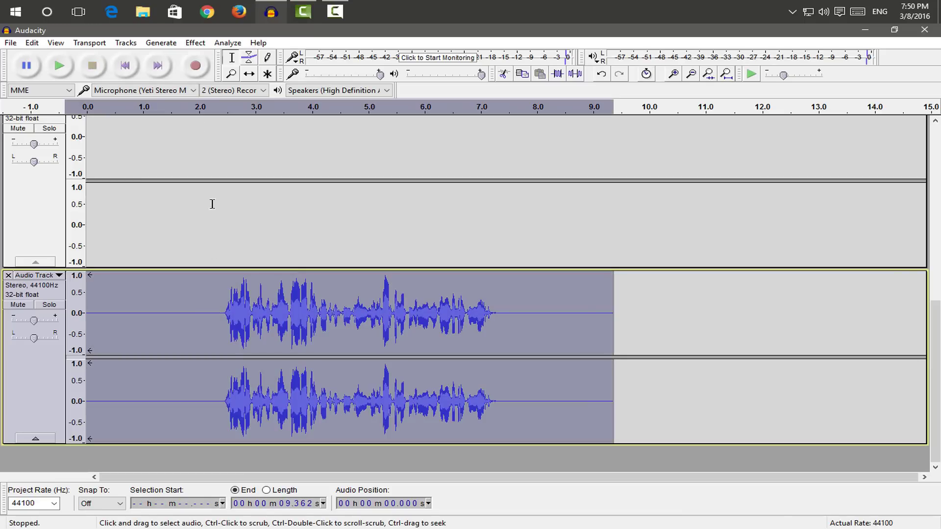
left_click(194, 43)
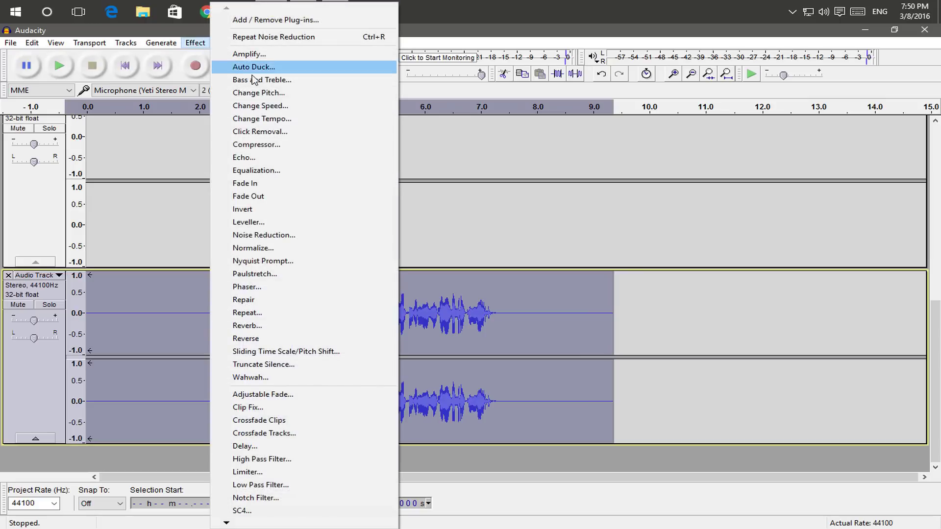
left_click(267, 81)
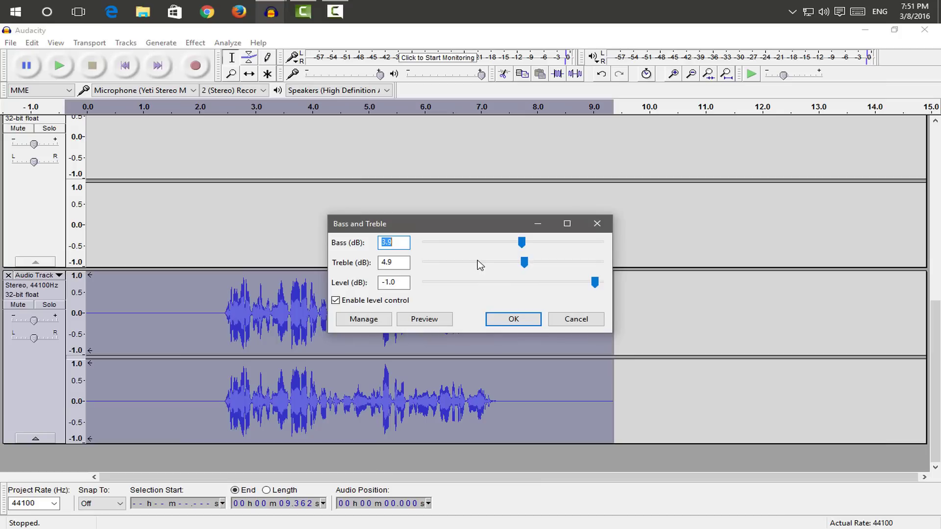
left_click(439, 320)
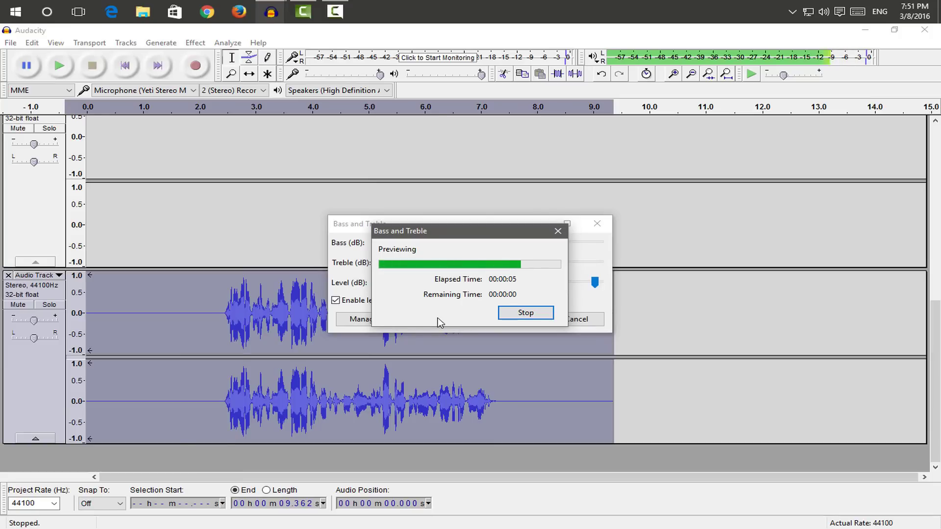
left_click(493, 319)
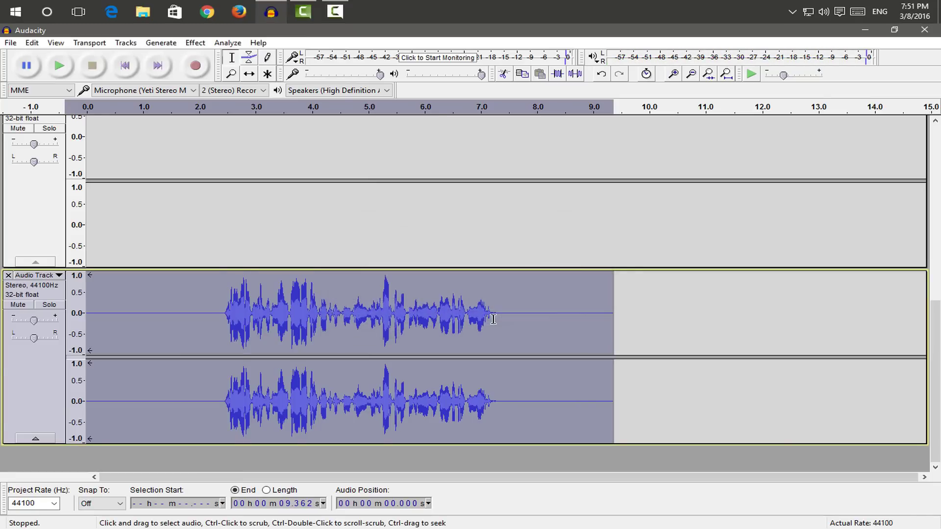
Apply Equalization to the whole clip using the Bass Boost curve
left_click(195, 43)
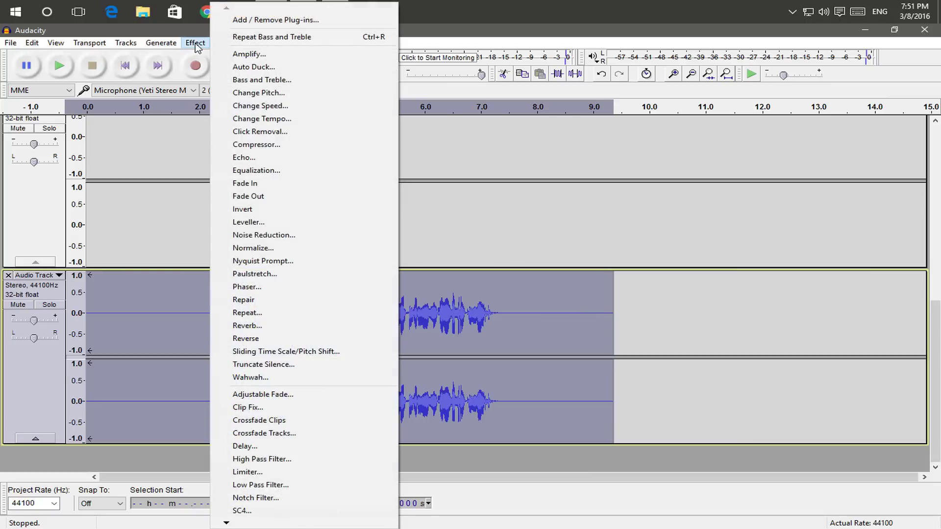
left_click(256, 172)
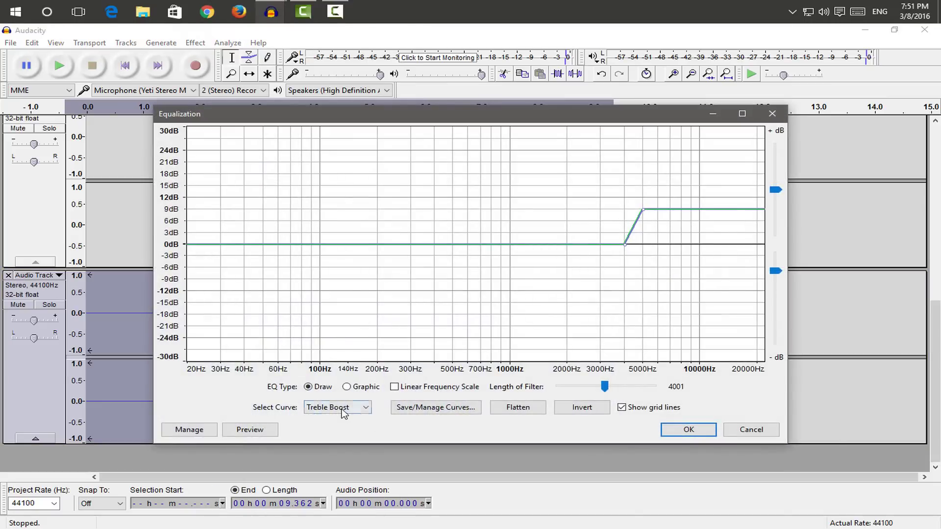
left_click(344, 413)
left_click(338, 466)
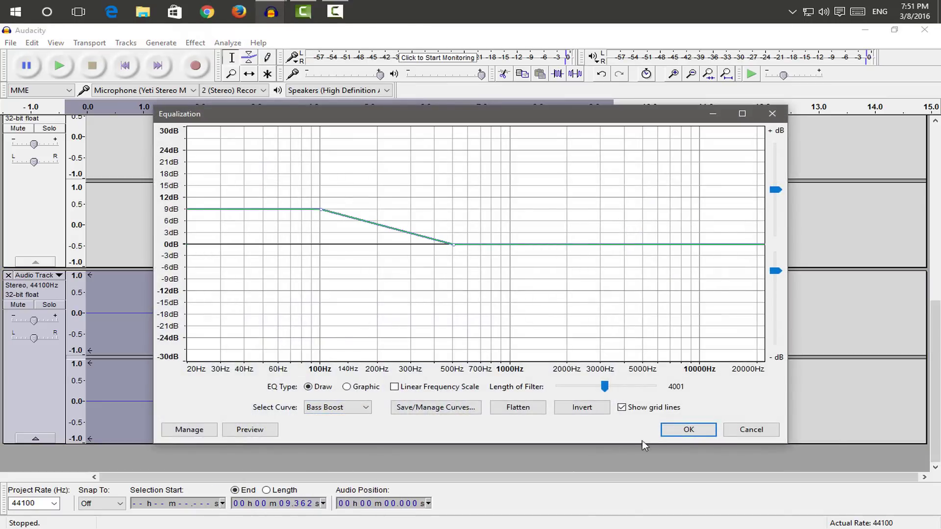
left_click(675, 427)
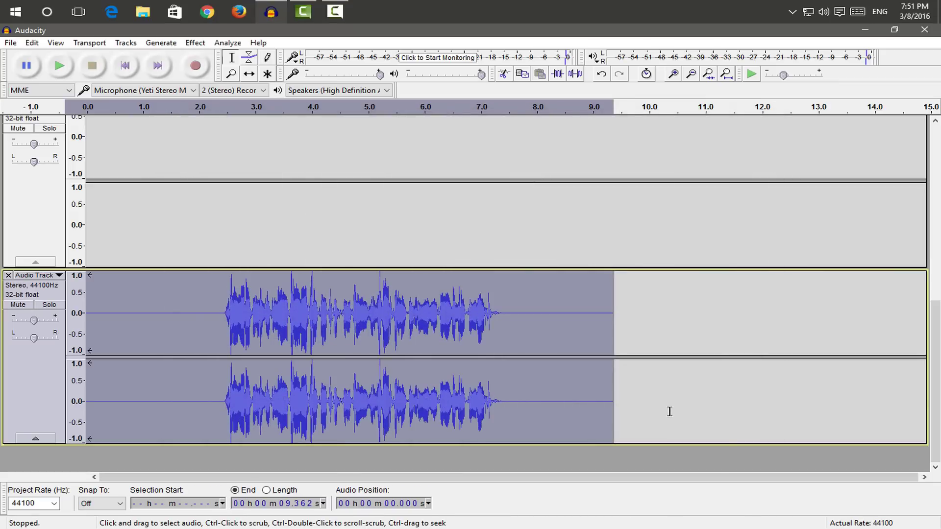
Apply a second Equalization to the whole clip using the Treble Boost curve
left_click(195, 43)
left_click(275, 170)
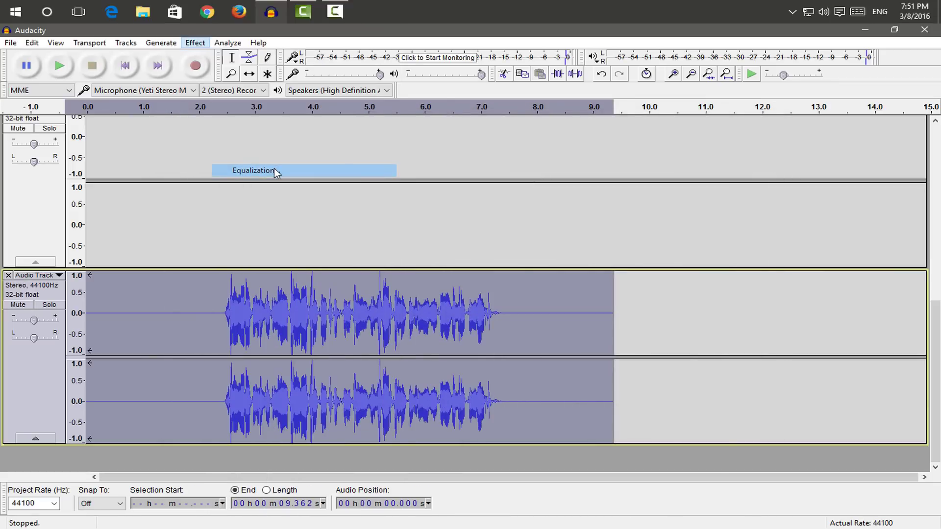
left_click(327, 407)
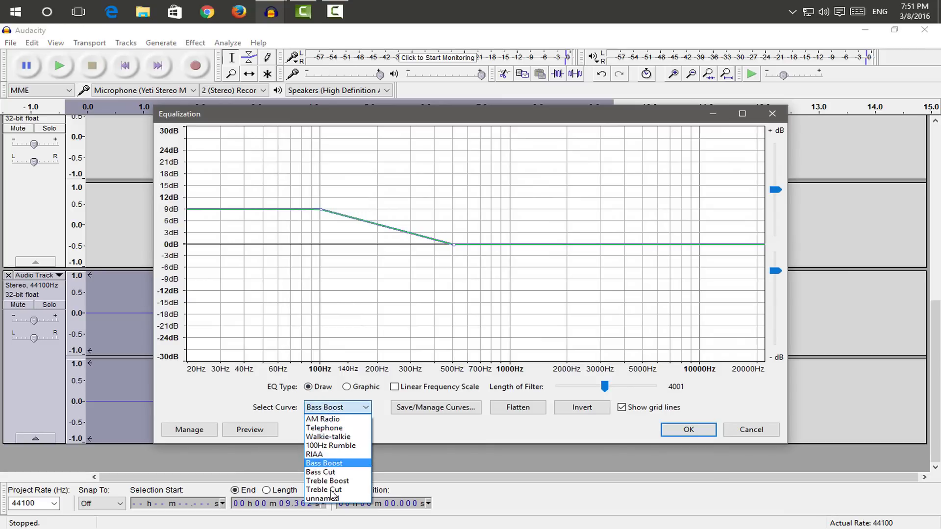
left_click(362, 480)
left_click(675, 432)
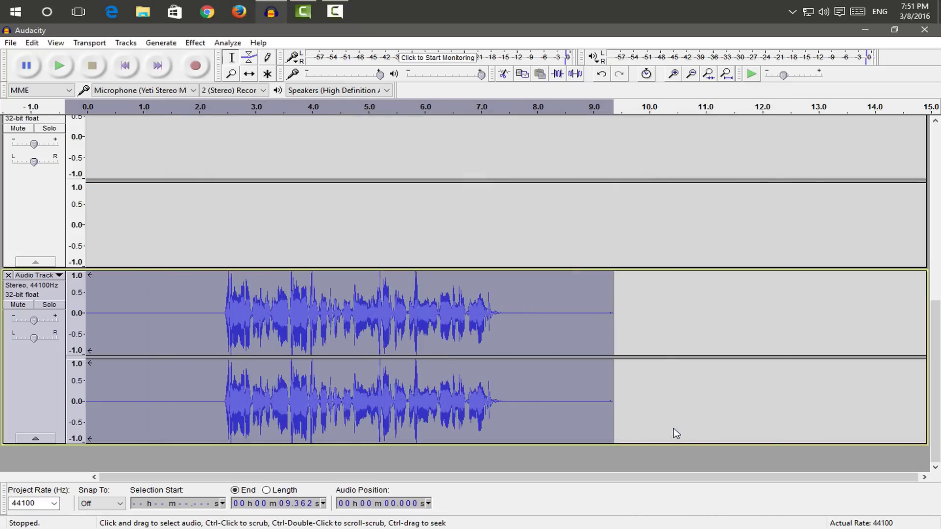
Apply the Compressor to the whole clip with threshold -18 dB, noise floor -40 dB, ratio 2:1, attack 0.20 secs and release 1.0 secs
left_click(195, 43)
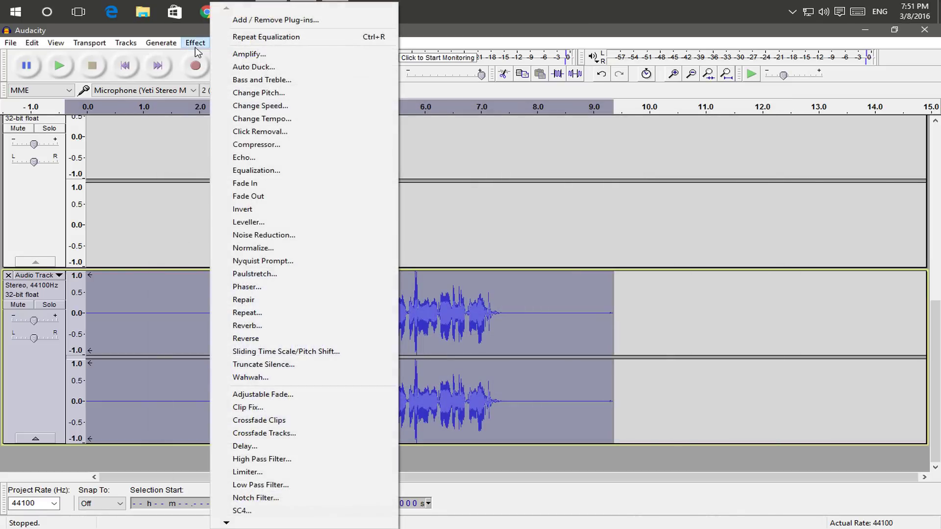
left_click(253, 144)
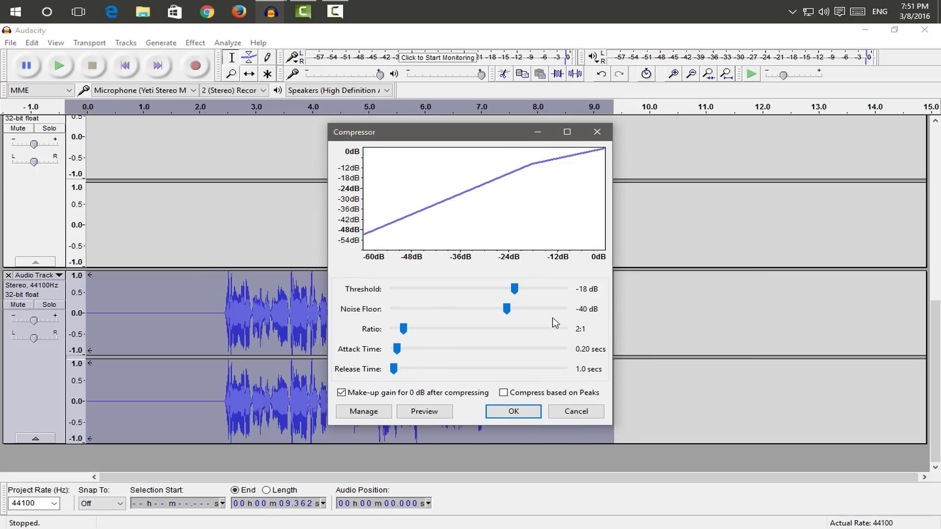
left_click(513, 411)
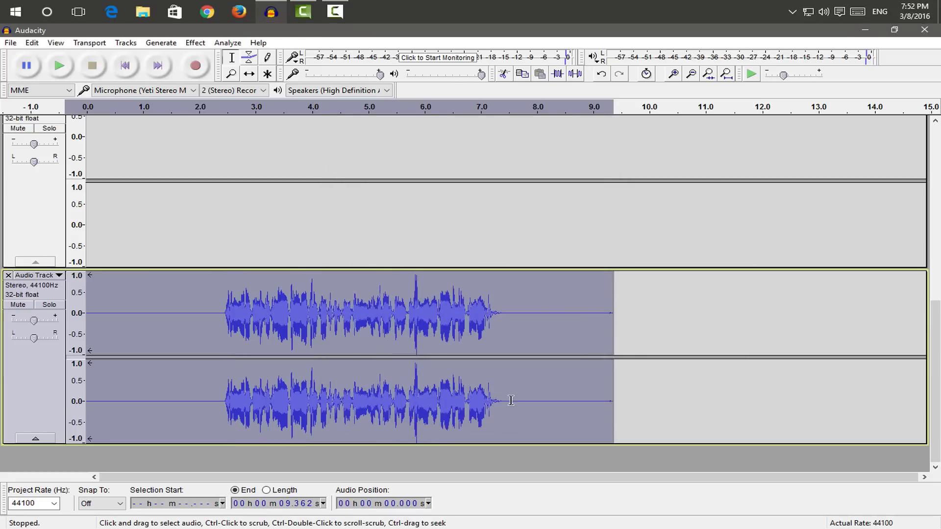
Normalize the whole clip to a maximum amplitude of -1.0 dB with DC offset removal enabled
left_click(193, 43)
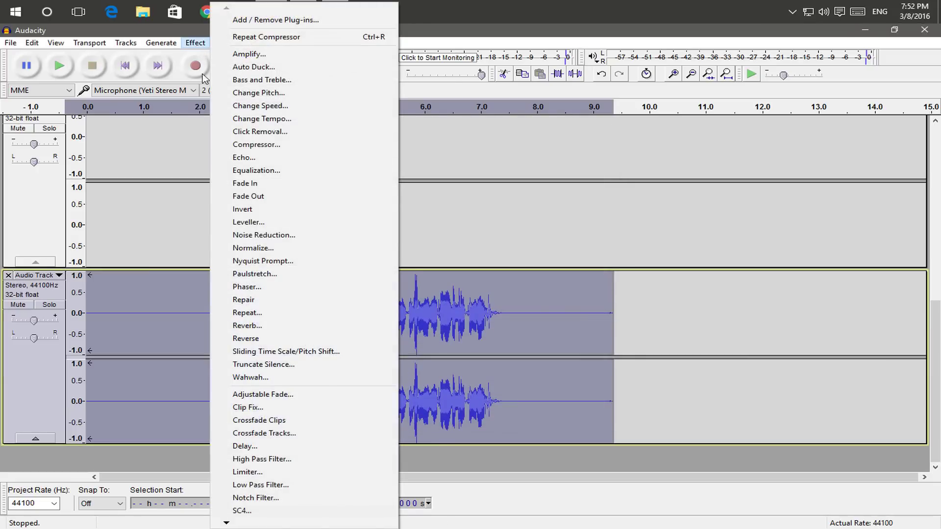
left_click(272, 248)
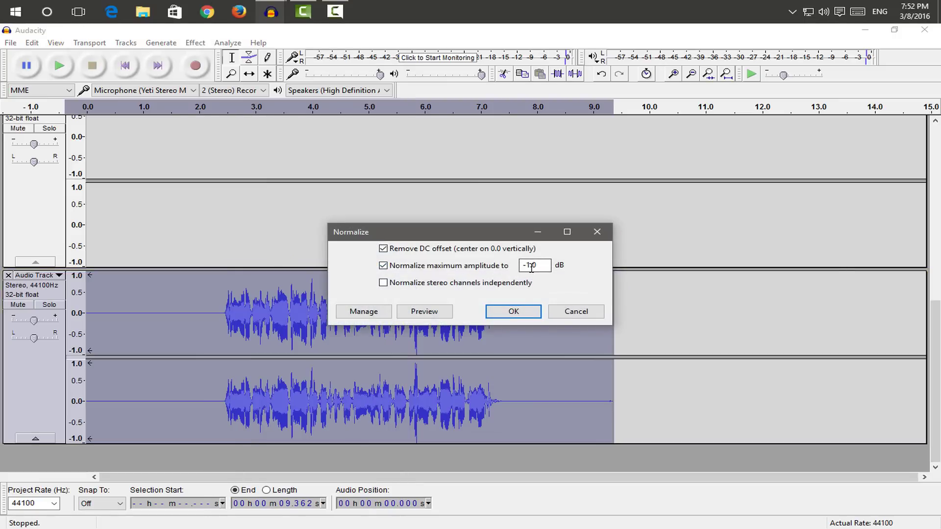
left_click(511, 312)
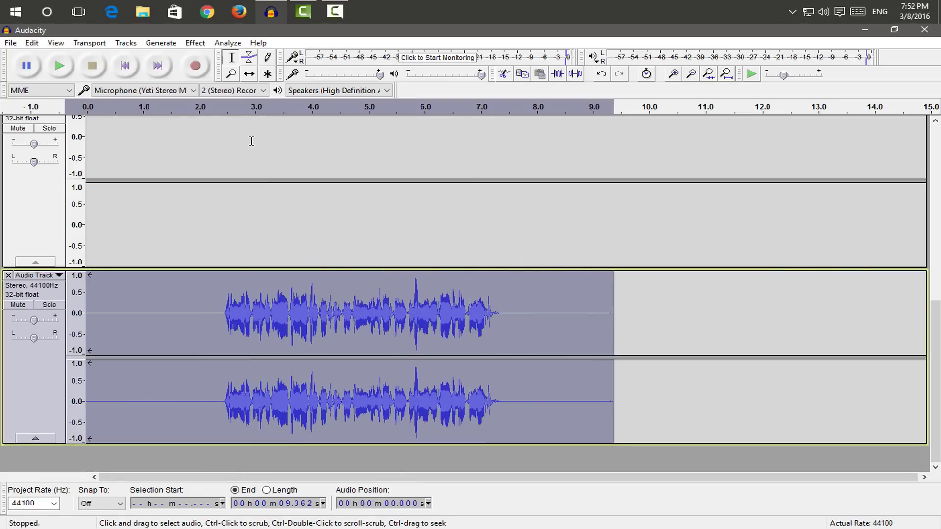
Apply the Limiter to the whole clip with Soft Limit, input gains 0.00 dB, limit -4.00 dB, hold 10.00 ms and no make-up gain
left_click(198, 45)
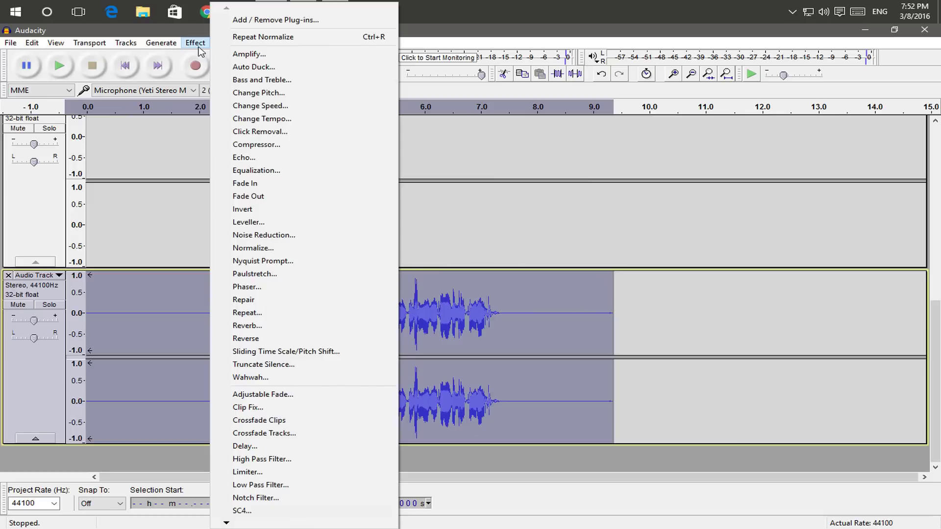
left_click(277, 472)
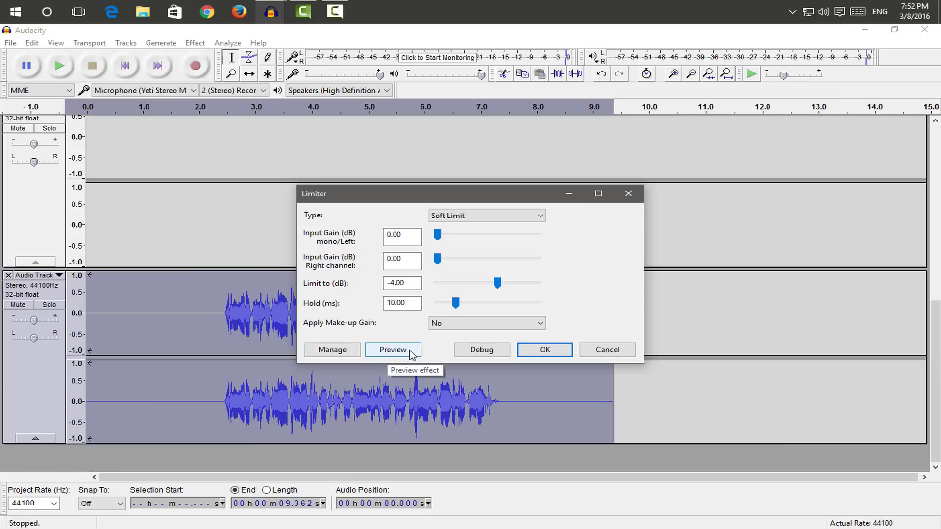
left_click(555, 352)
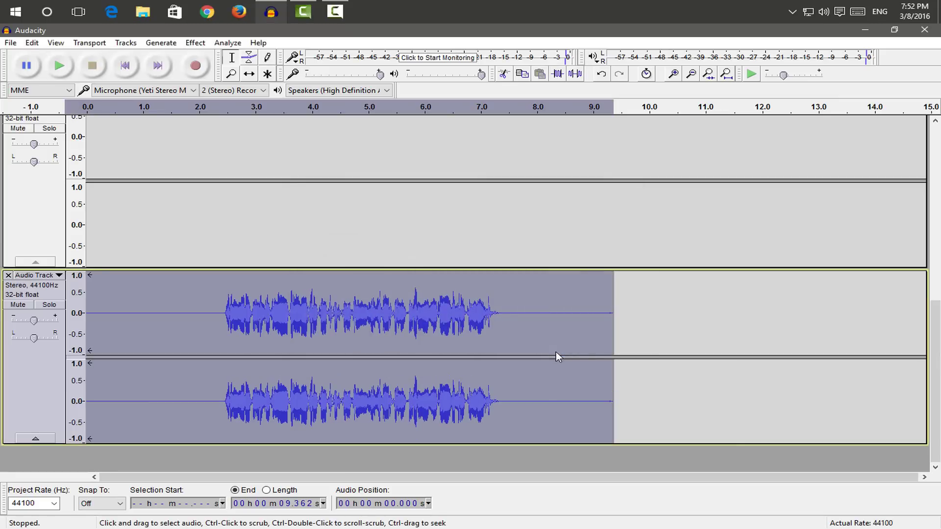
Delete the first 2.264 s of silence before the voice, and the trailing silence from about 5.24 s to the clip's end
left_click(214, 112)
left_click_drag(194, 314, 214, 315)
key("shift+Home")
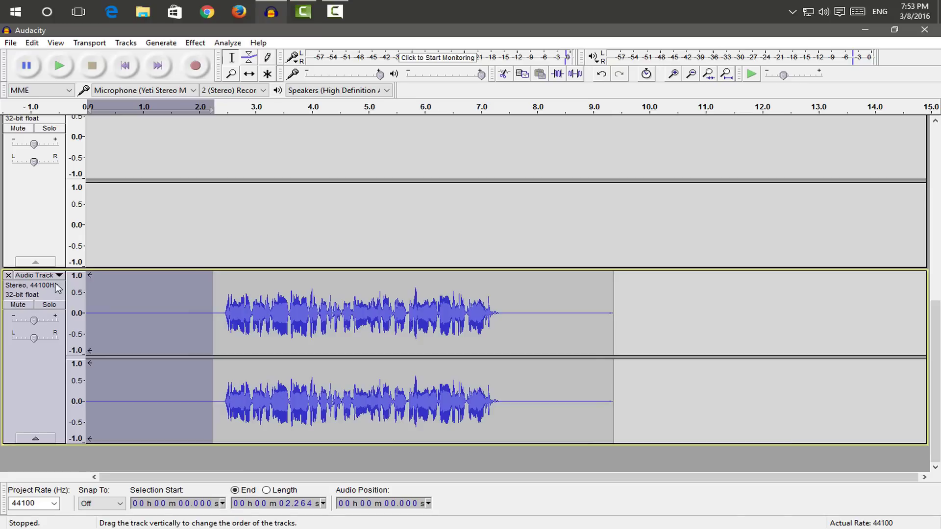
key("Delete")
left_click(382, 304)
left_click_drag(382, 308, 498, 311)
key("Delete")
Export the audio to the Desktop as hythjty in WAV (Microsoft) 32-bit float PCM format, leaving the metadata tags empty
left_click(12, 44)
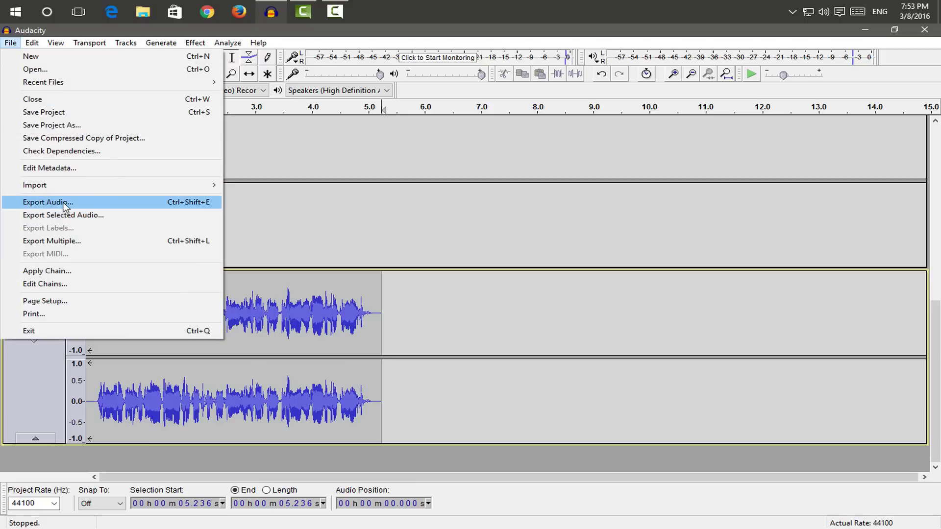
left_click(66, 203)
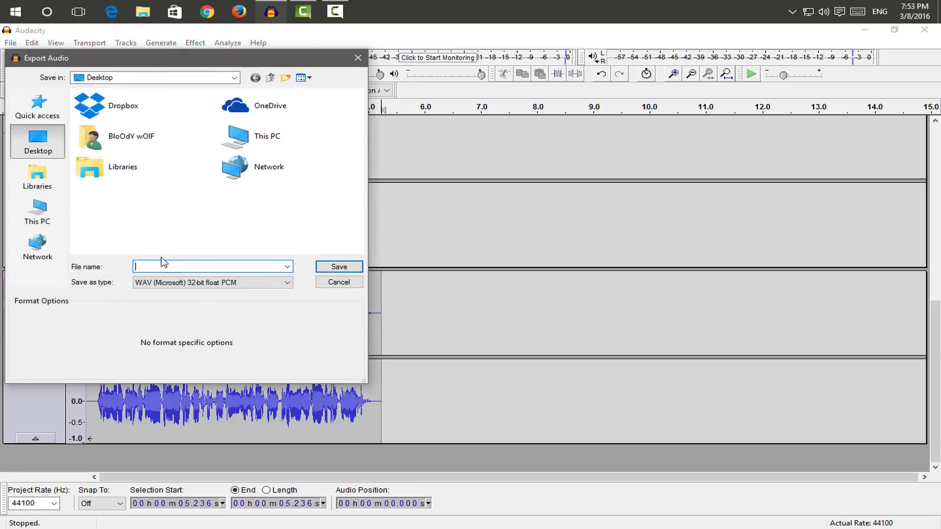
type("hytghjty")
left_click(321, 267)
left_click(509, 302)
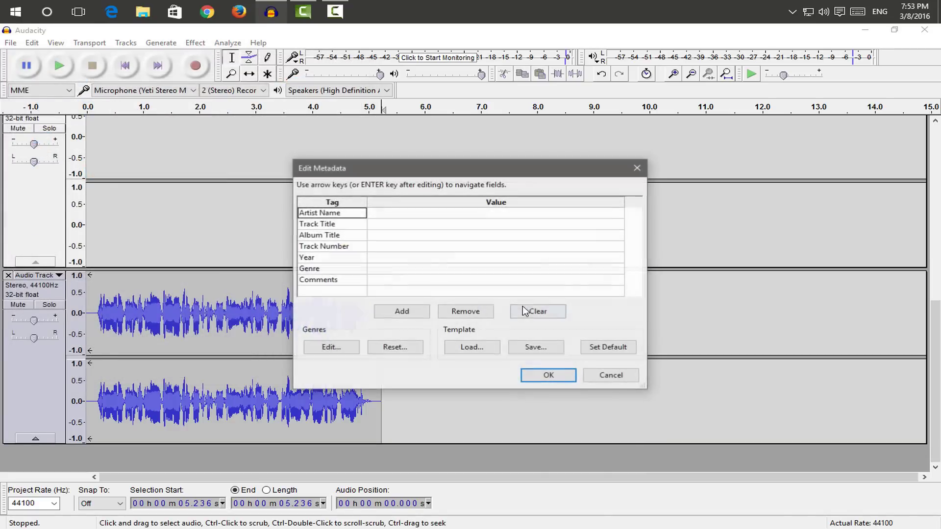
left_click(544, 374)
Minimize the audio editor, play the exported hythjty.wav from the desktop in Windows Media Player, and close the player
left_click(865, 29)
right_click(216, 375)
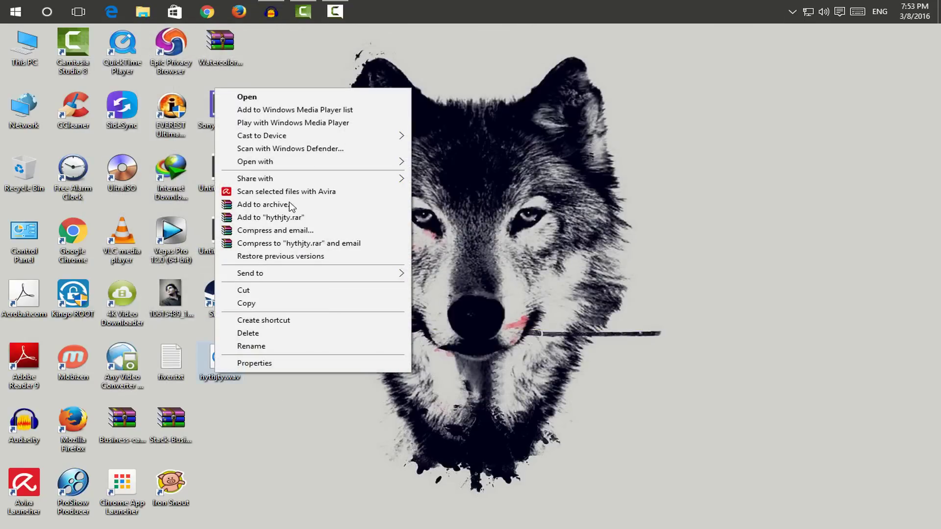
mouse_move(324, 168)
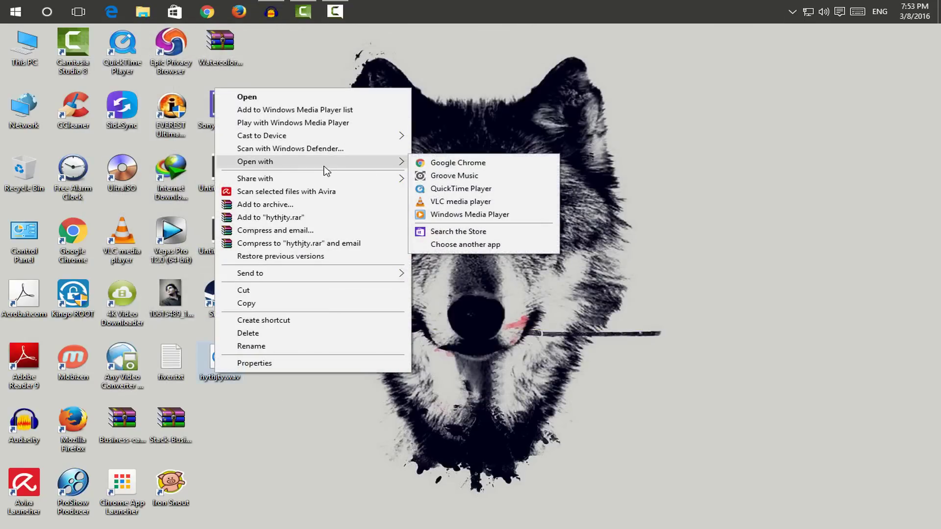
left_click(443, 216)
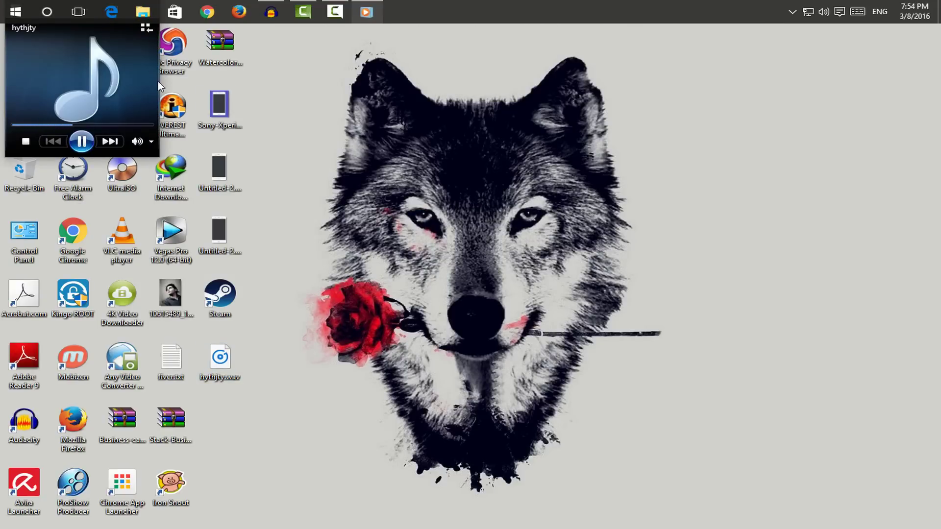
mouse_move(158, 81)
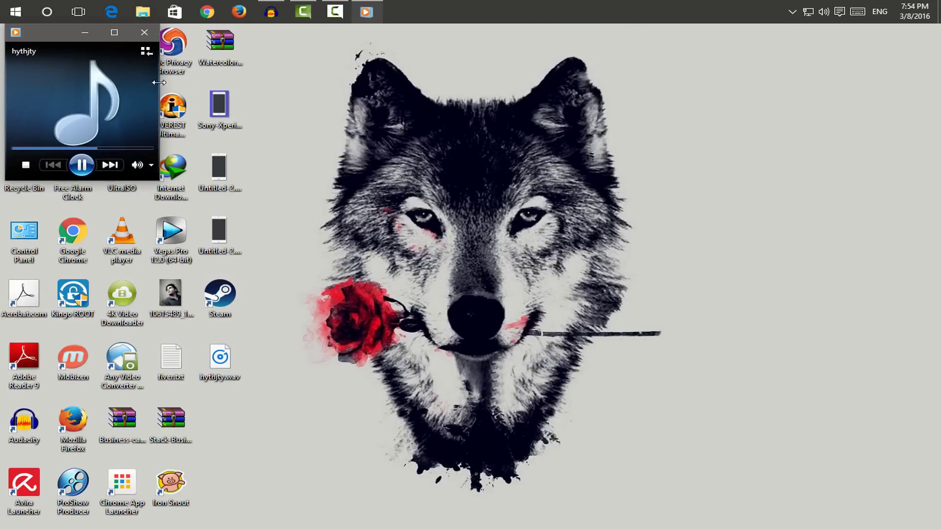
left_click(144, 33)
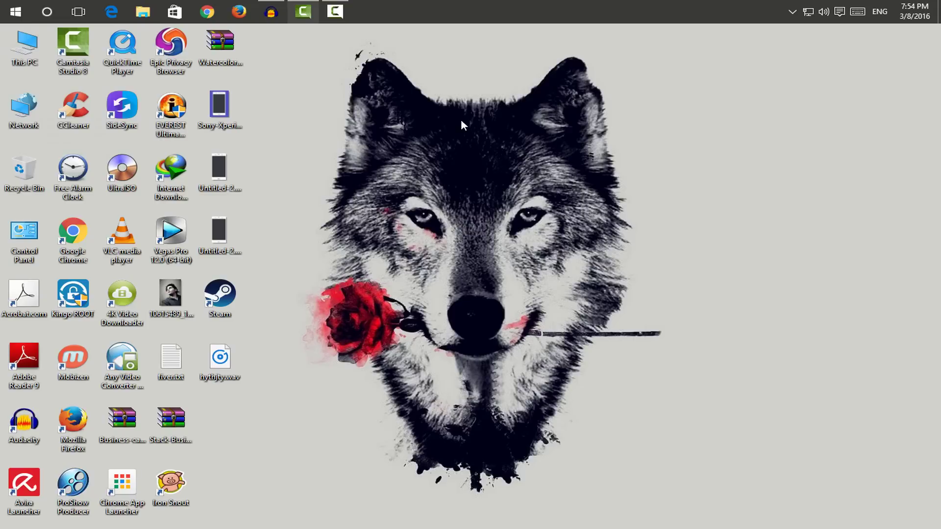